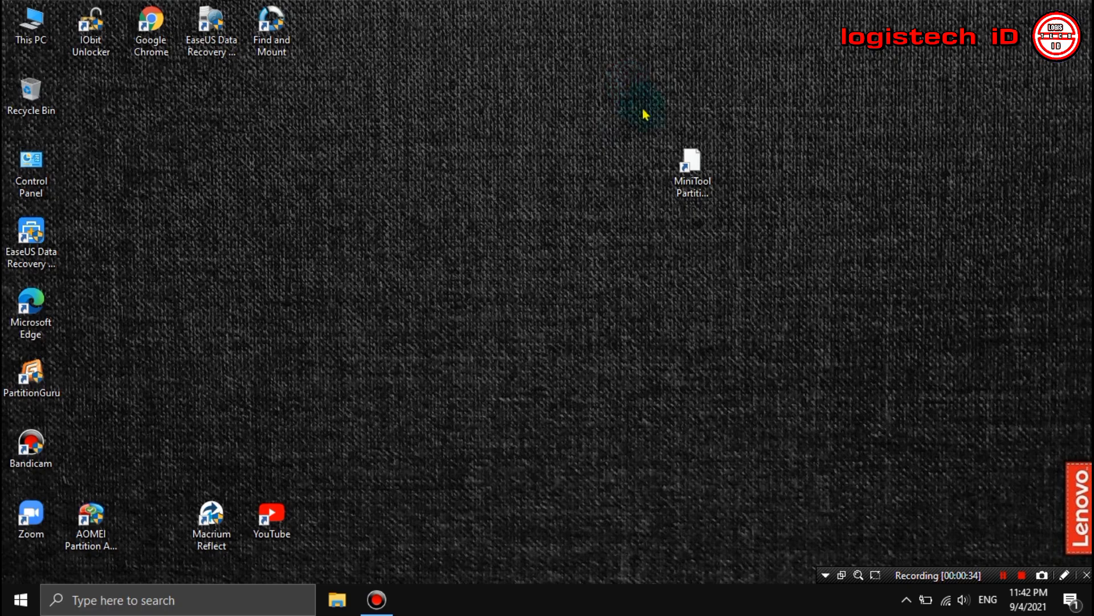
# Move the MiniTool Partition Wizard shortcut closer to the middle of the desktop and refresh the desktop.
pyautogui.moveTo(691, 166); pyautogui.dragTo(573, 239)
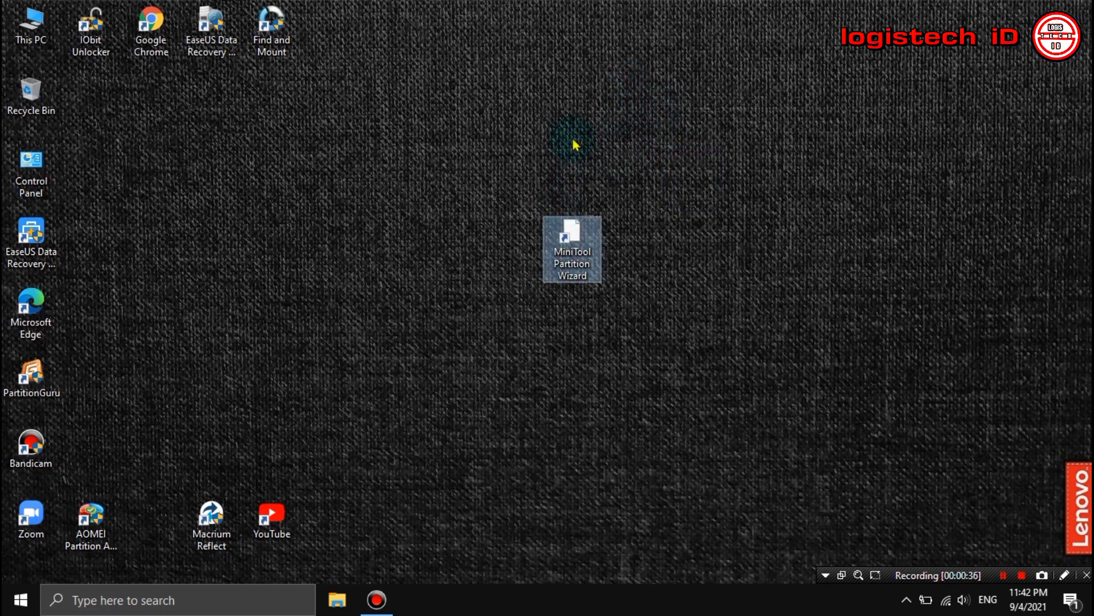
pyautogui.click(631, 187)
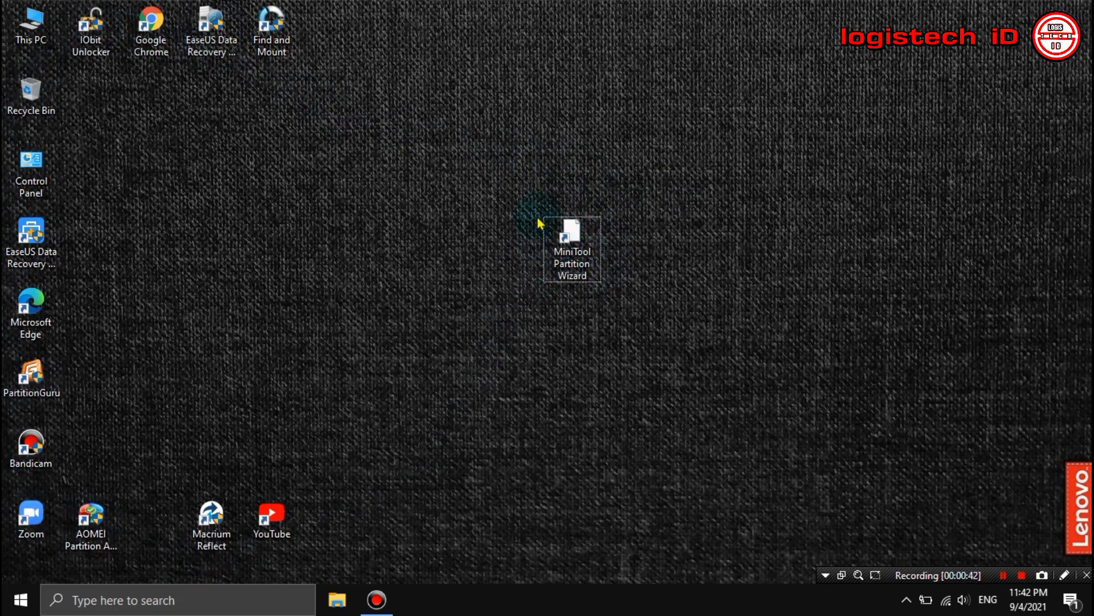
pyautogui.click(570, 189)
pyautogui.rightClick(540, 167)
pyautogui.click(581, 211)
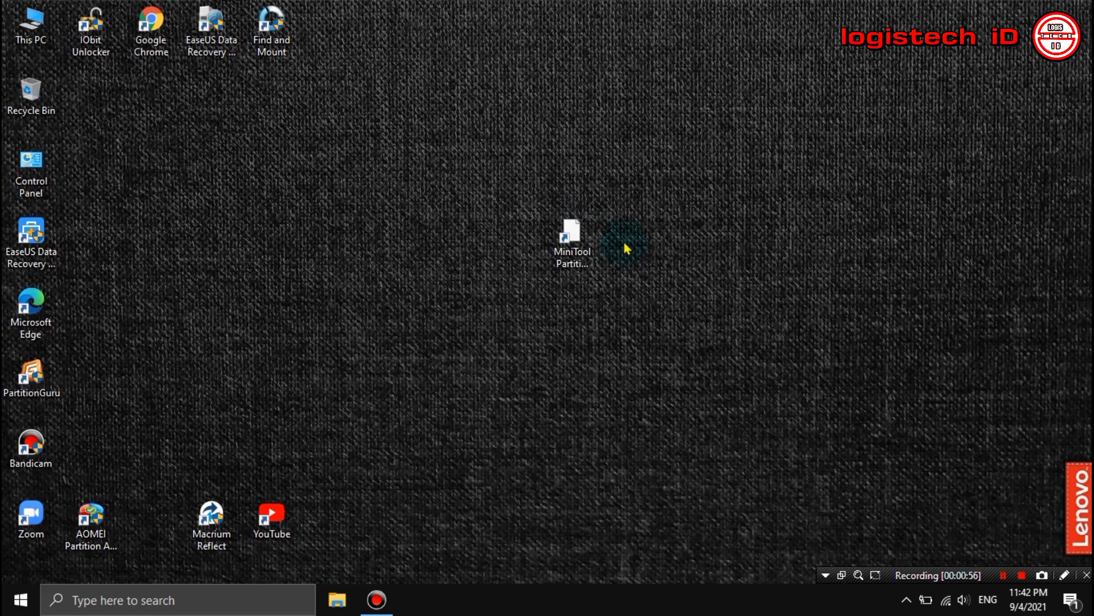
pyautogui.moveTo(489, 168); pyautogui.dragTo(707, 310)
pyautogui.click(587, 264)
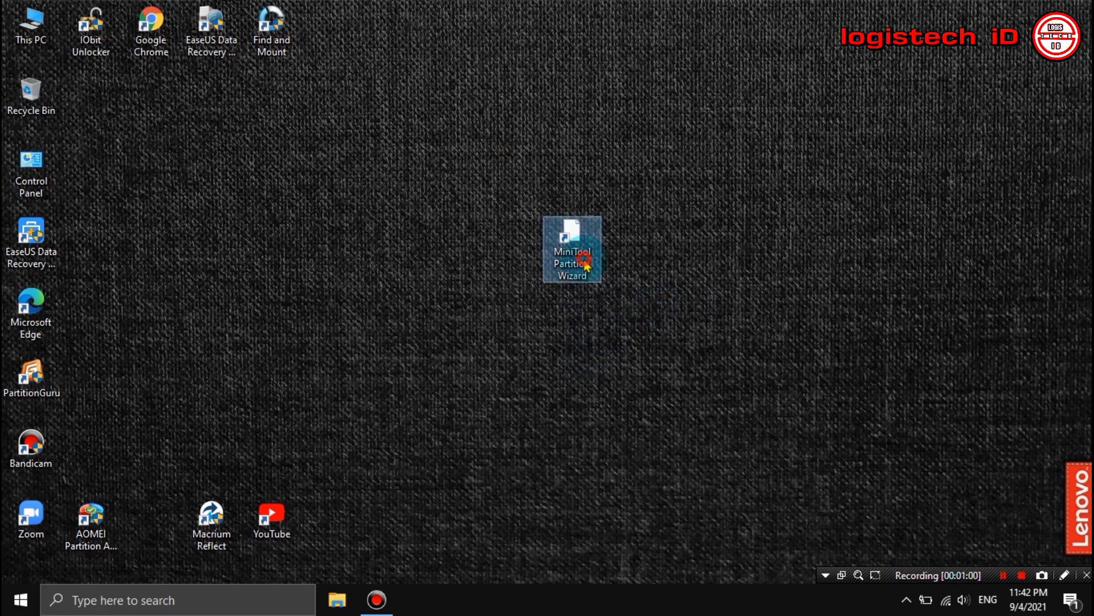
pyautogui.click(484, 234)
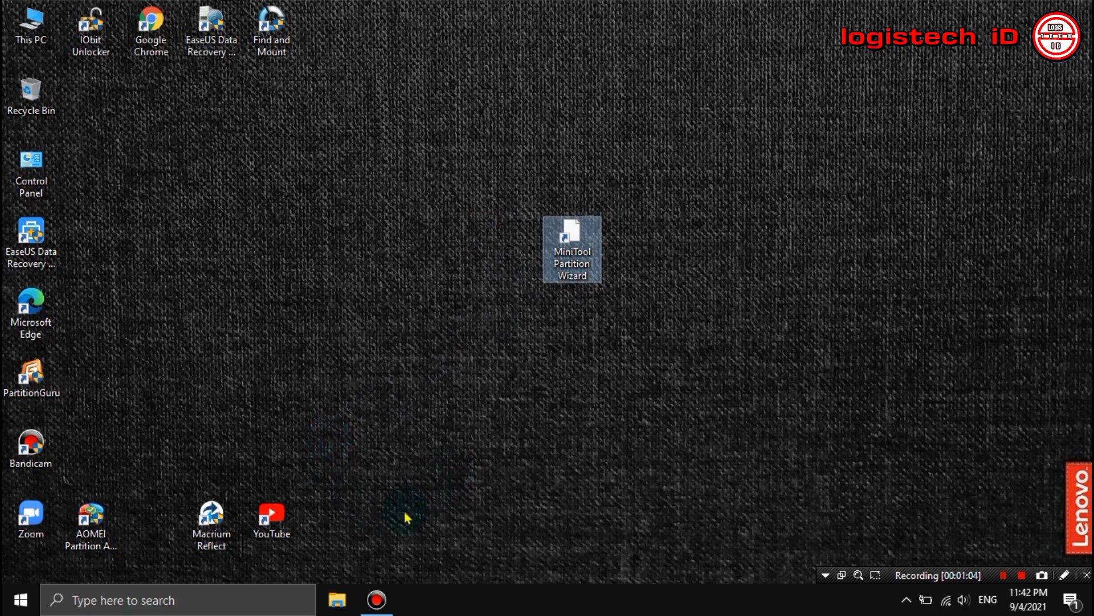
# Set File Explorer's folder options to show hidden files, folders, and drives.
pyautogui.click(336, 600)
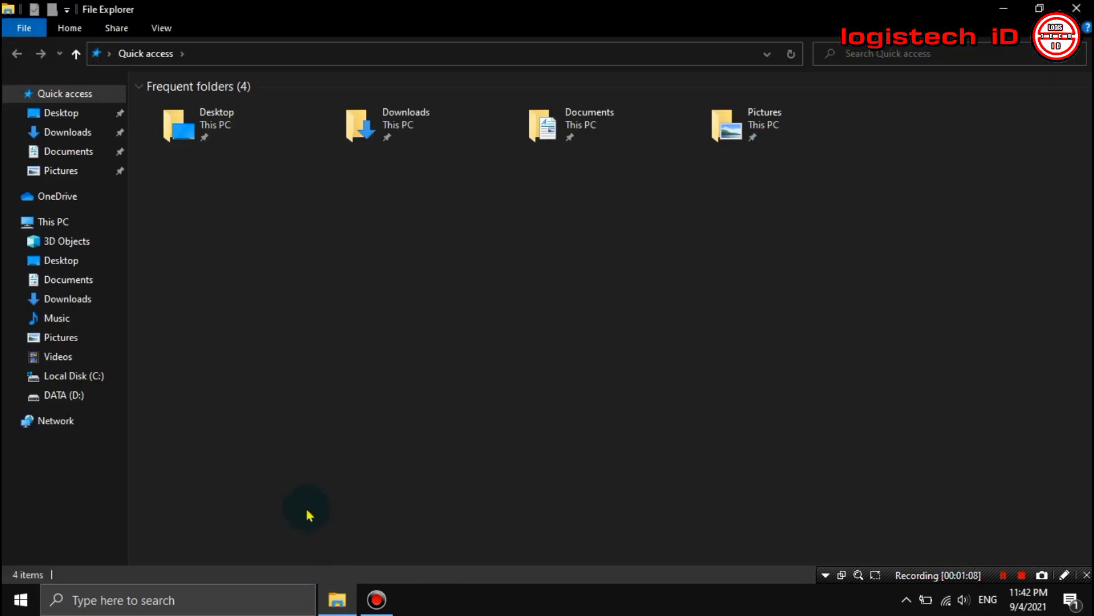
pyautogui.click(31, 32)
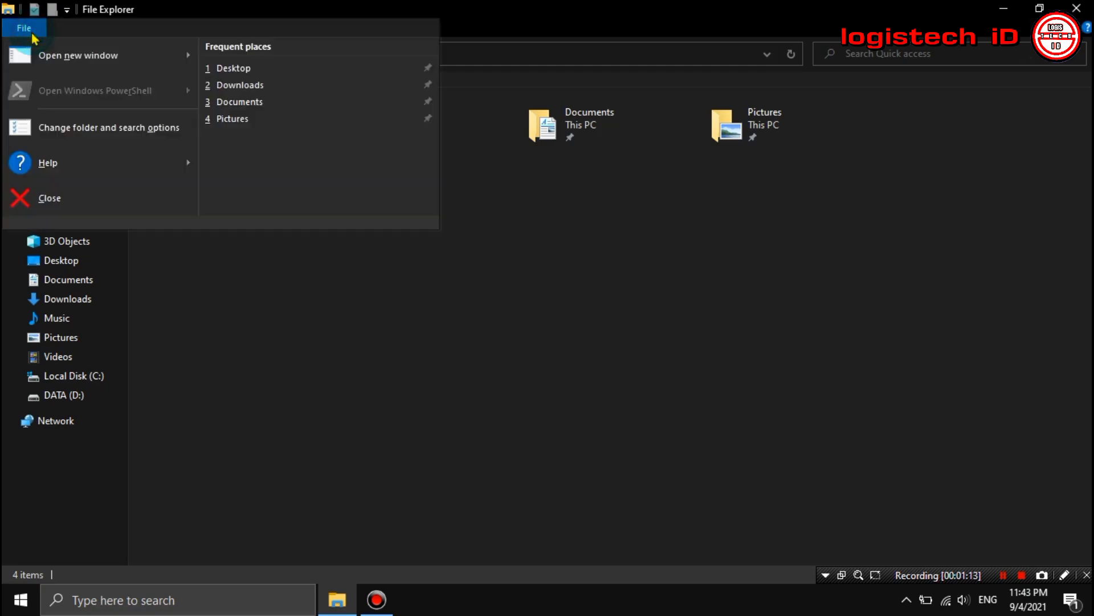
pyautogui.click(150, 143)
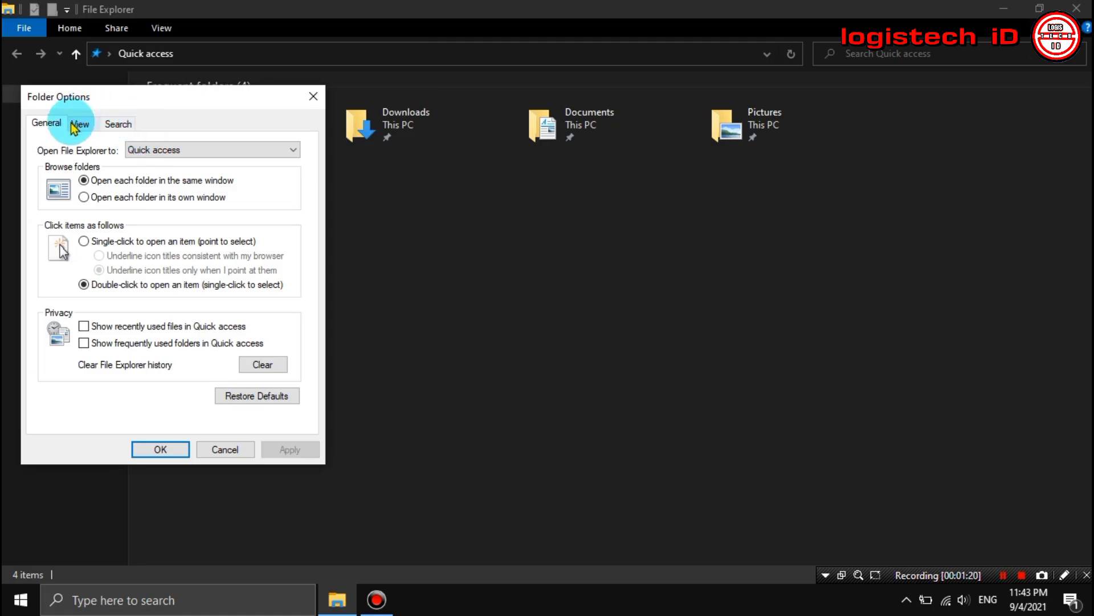
pyautogui.click(90, 126)
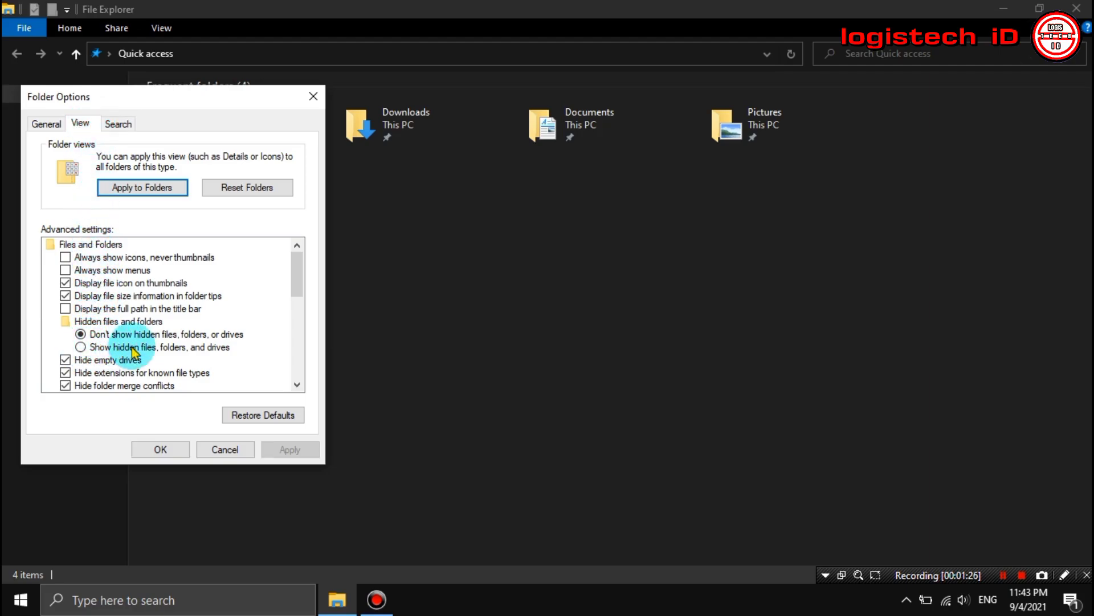
pyautogui.click(82, 348)
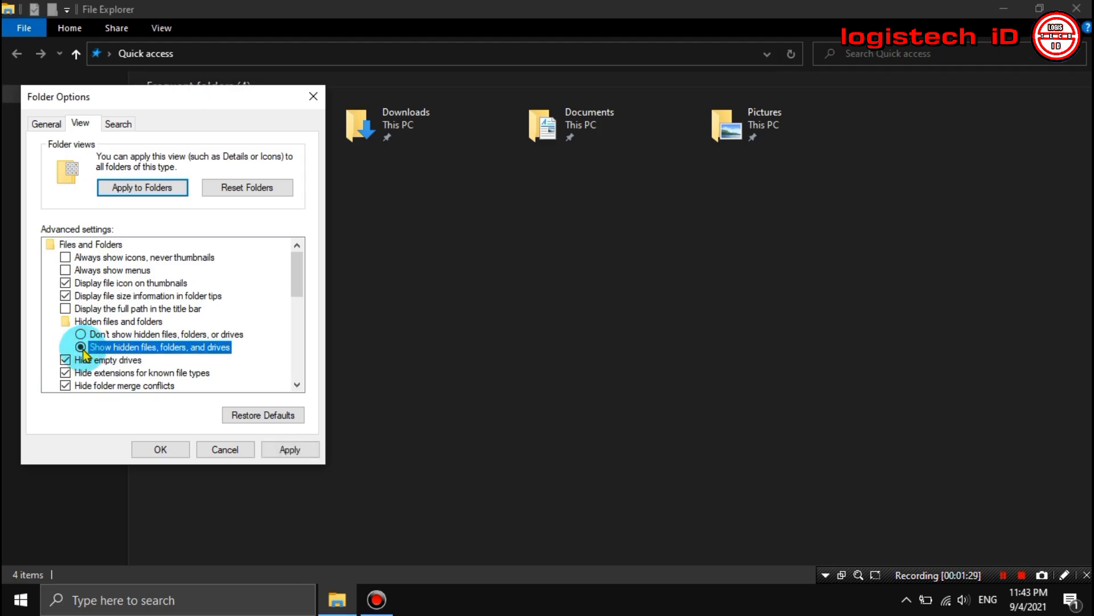
pyautogui.click(160, 451)
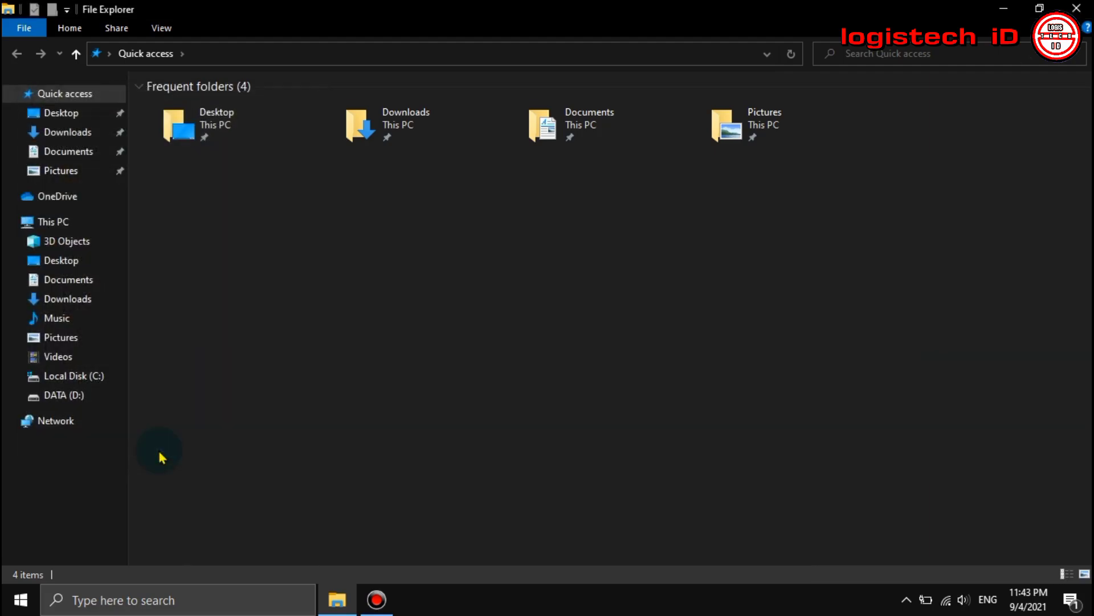
# Open the AppData\Local folder inside the user's profile folder under Users on Local Disk (C:).
pyautogui.click(108, 379)
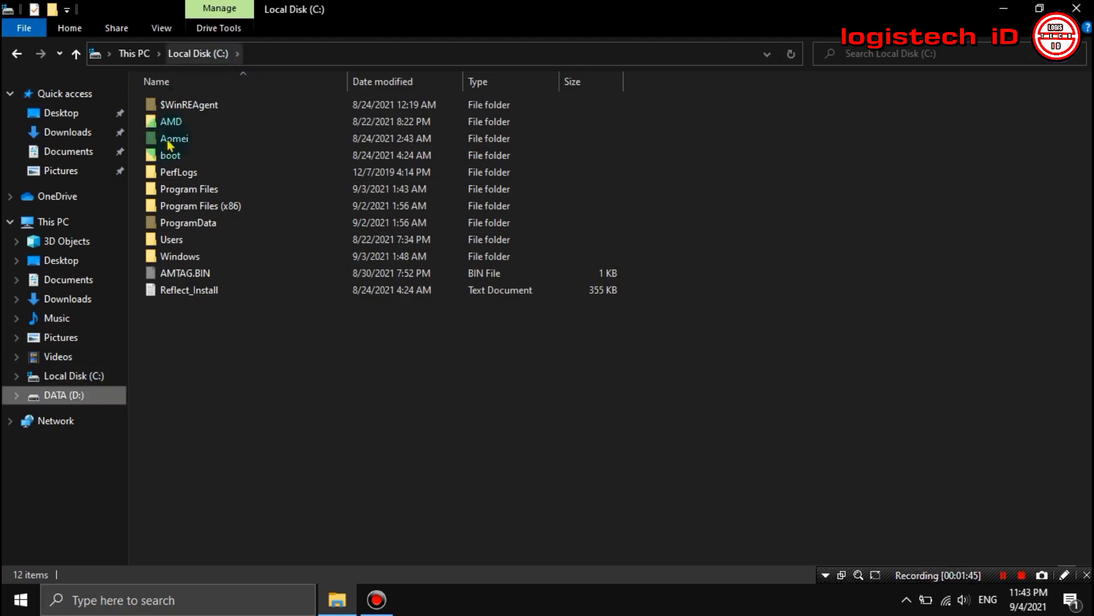
pyautogui.doubleClick(194, 242)
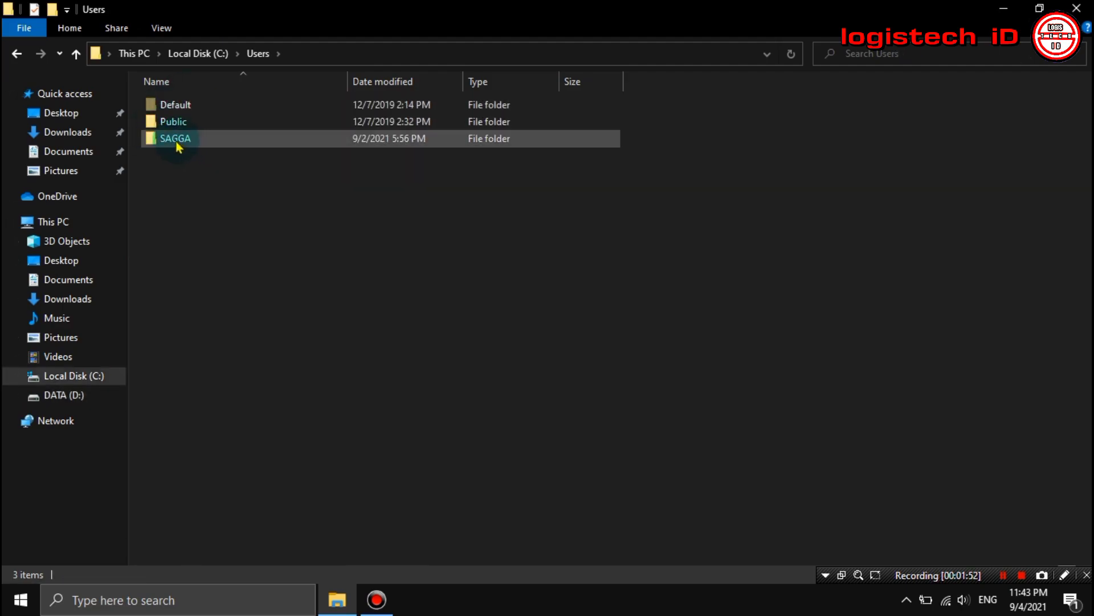
pyautogui.moveTo(196, 146)
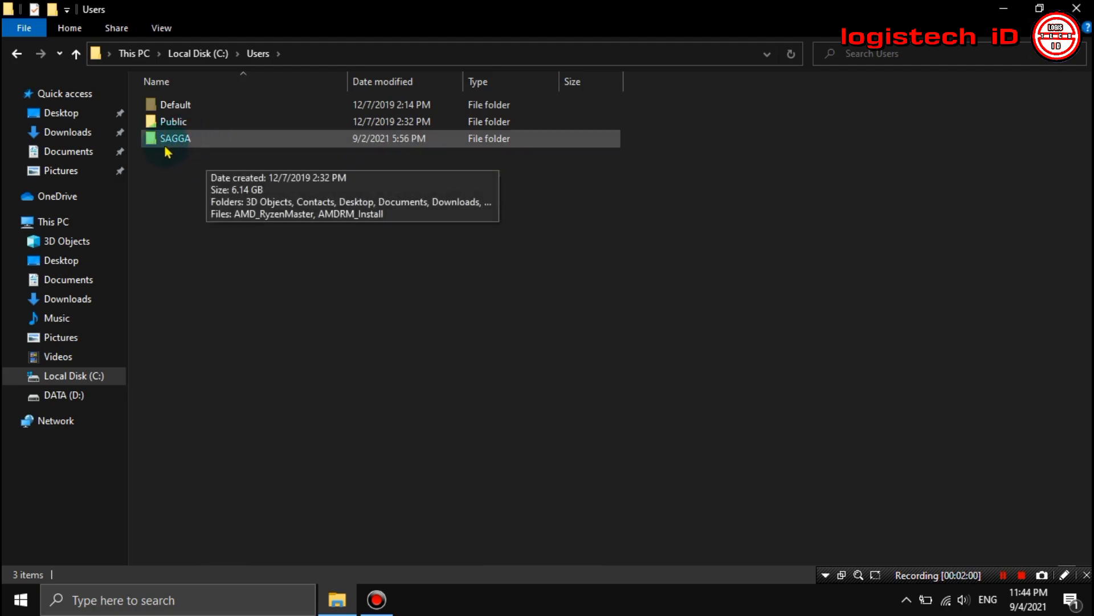
pyautogui.doubleClick(186, 142)
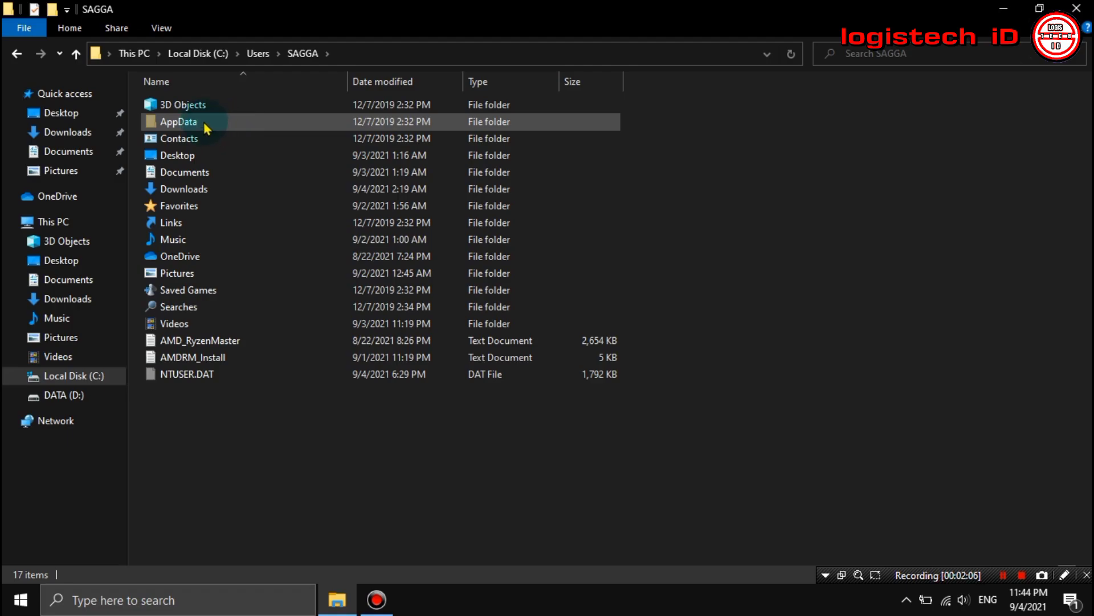
pyautogui.doubleClick(205, 127)
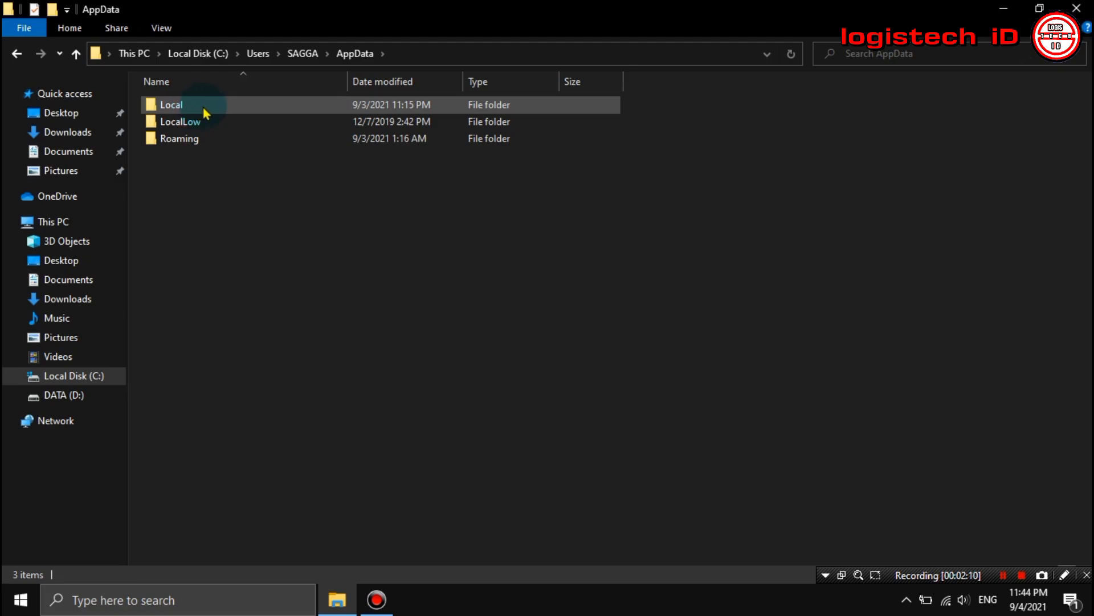
pyautogui.doubleClick(206, 108)
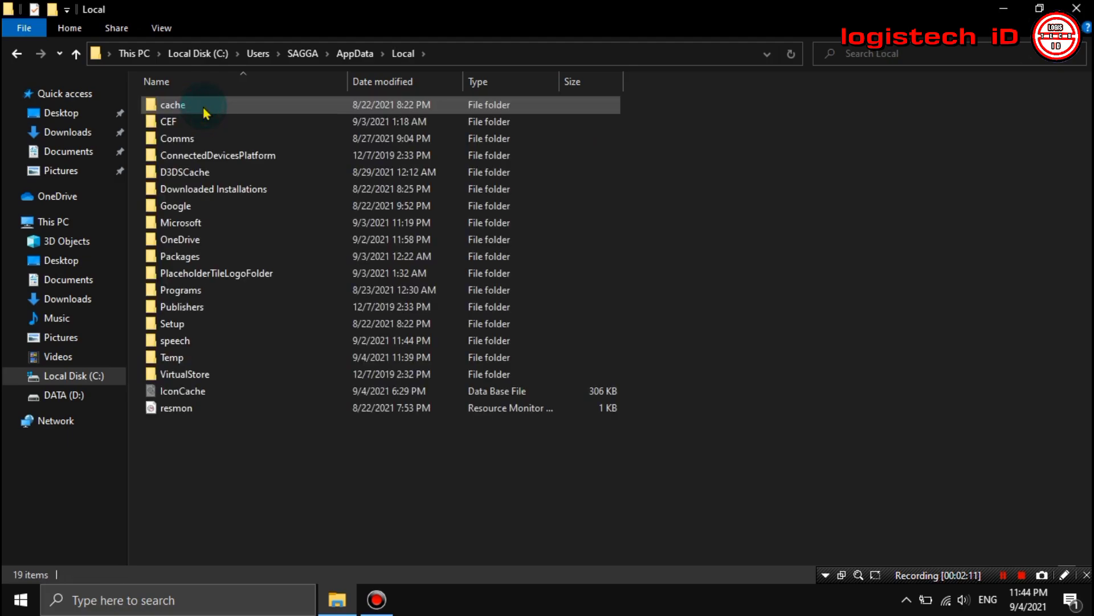
# Delete the IconCache database file from the Local folder.
pyautogui.click(216, 393)
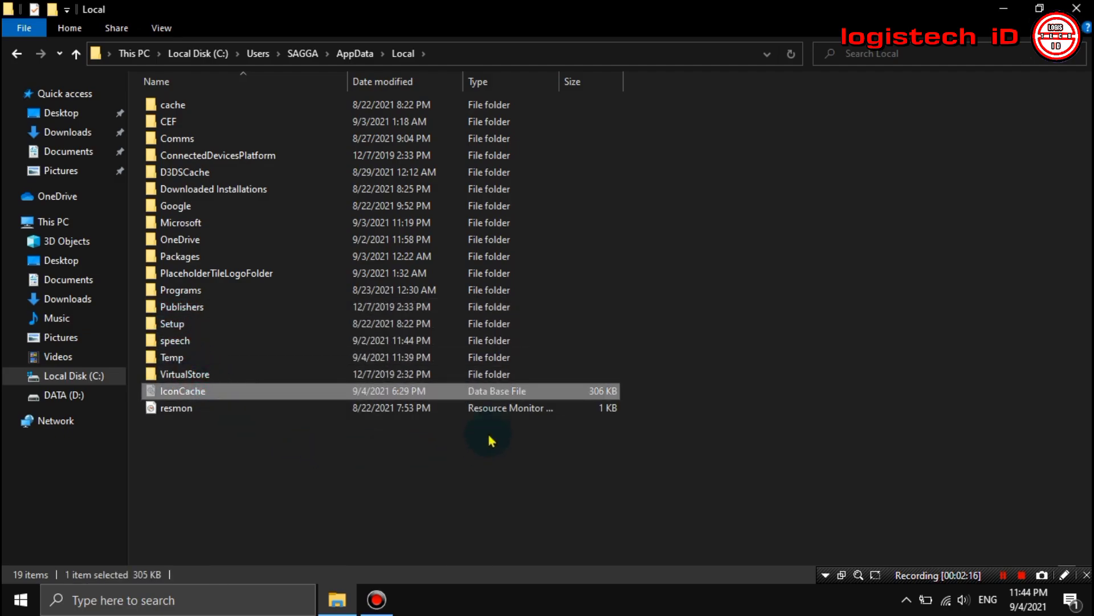
pyautogui.click(222, 394)
pyautogui.rightClick(222, 394)
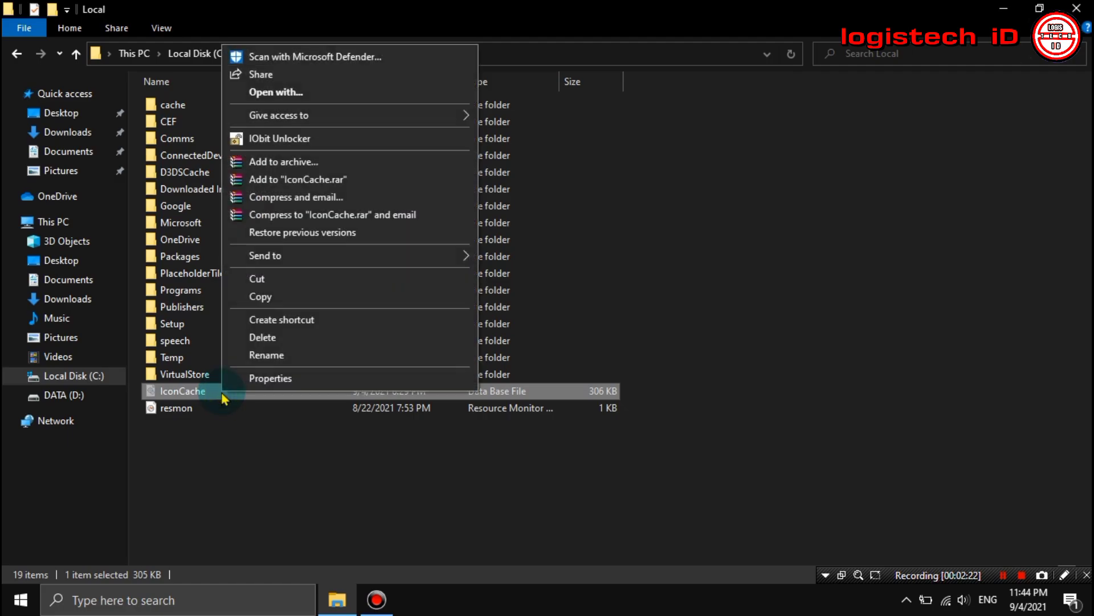
pyautogui.click(272, 345)
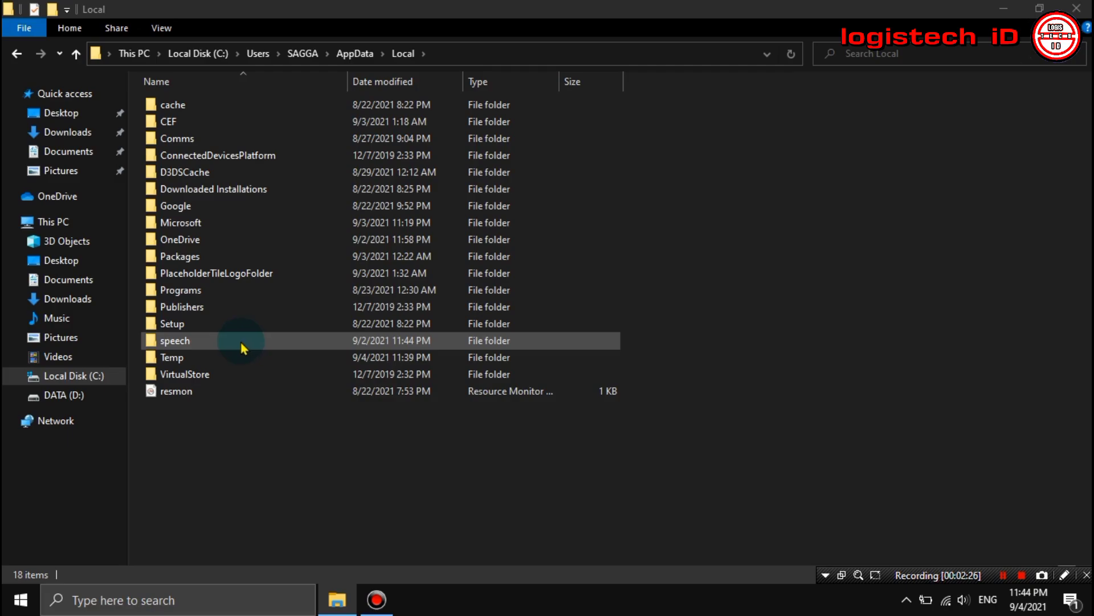
# Set the folder options back to "Don't show hidden files, folders, or drives" and close the File Explorer window.
pyautogui.click(26, 34)
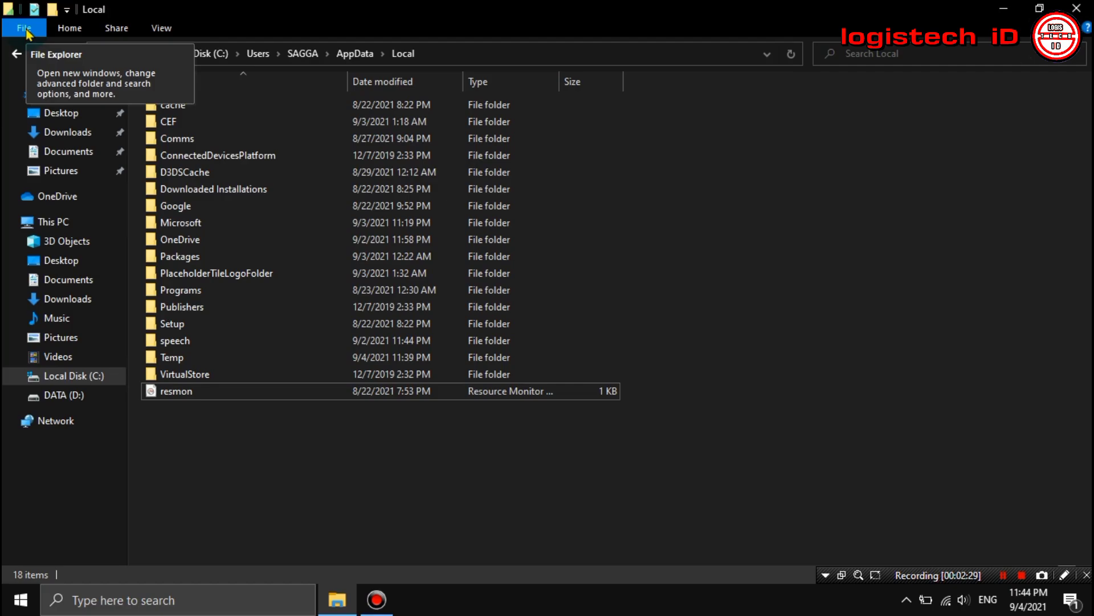
pyautogui.click(26, 29)
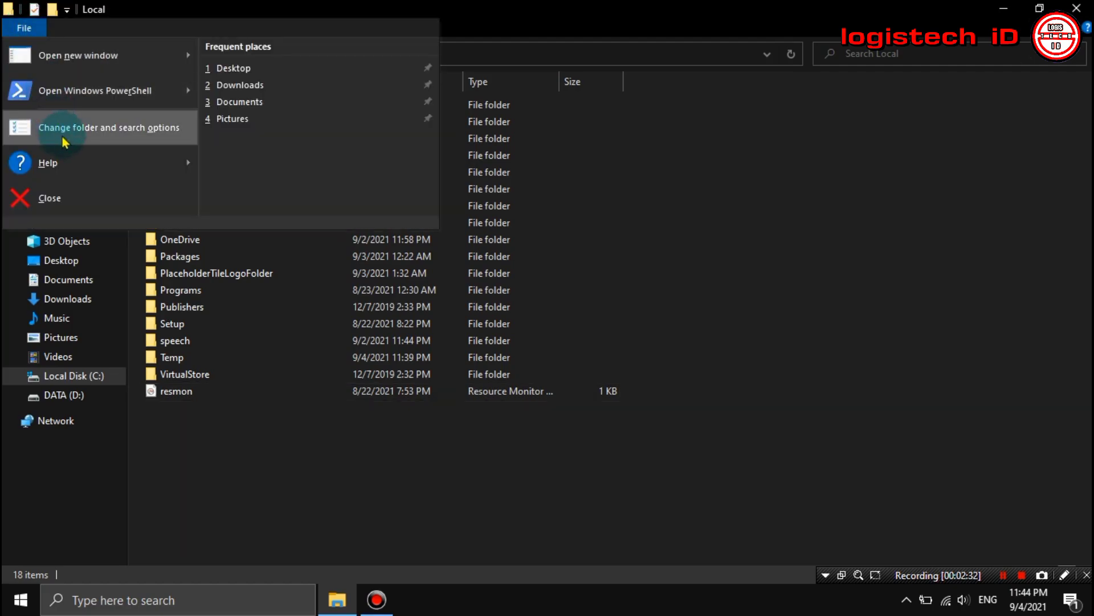
pyautogui.click(113, 133)
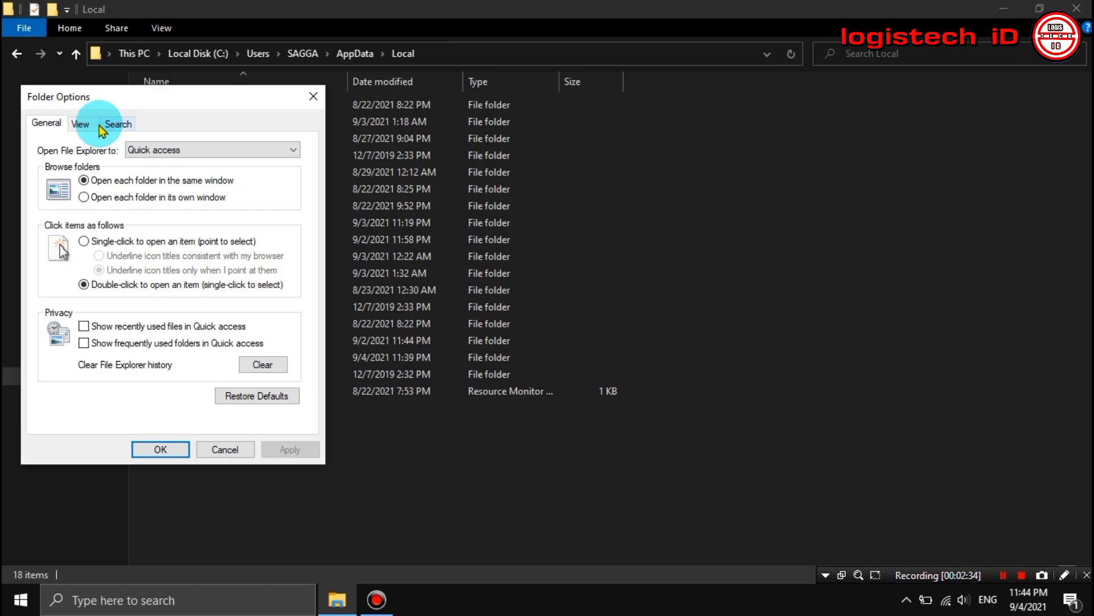
pyautogui.click(80, 125)
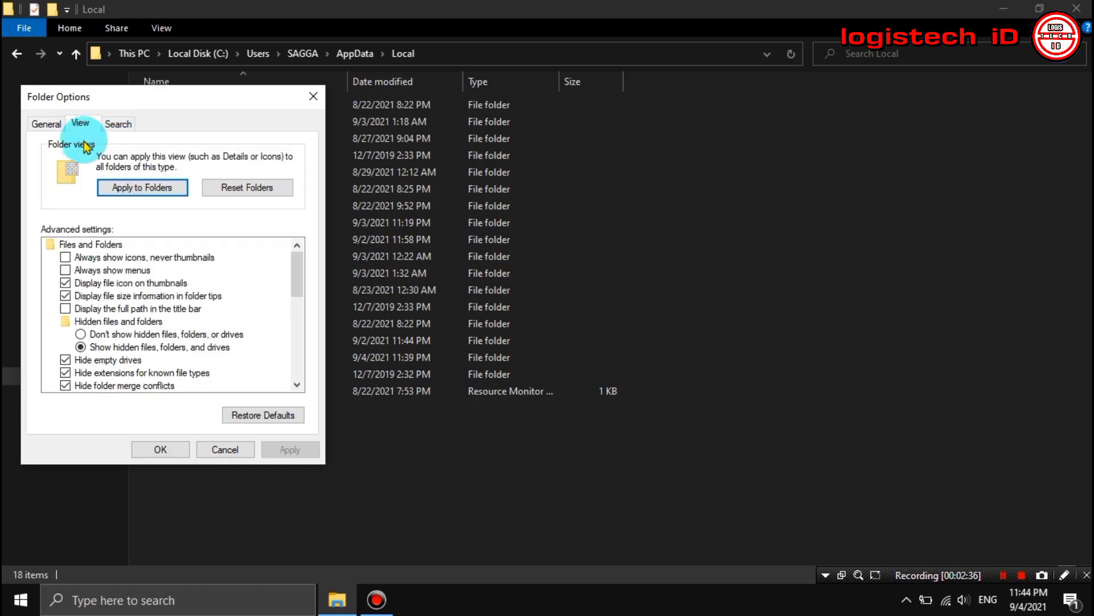
pyautogui.click(96, 335)
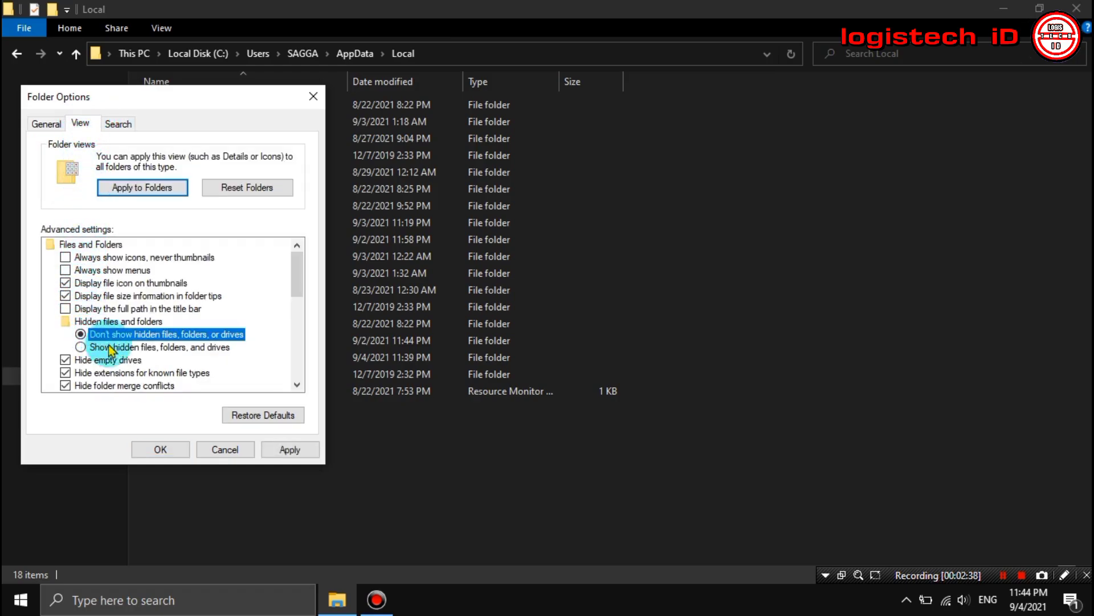
pyautogui.click(161, 449)
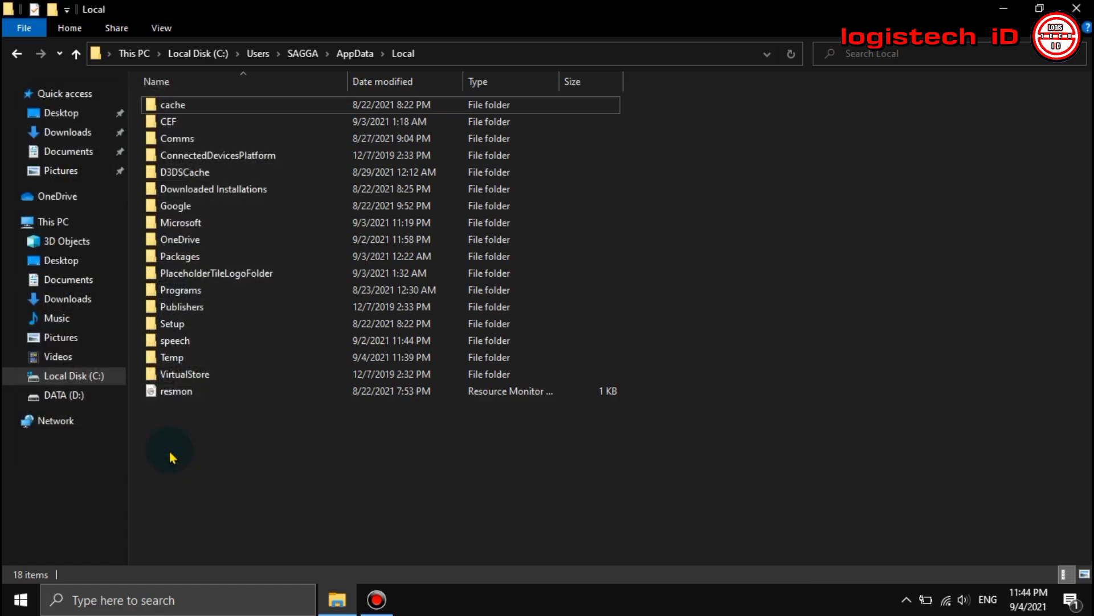
pyautogui.click(1090, 12)
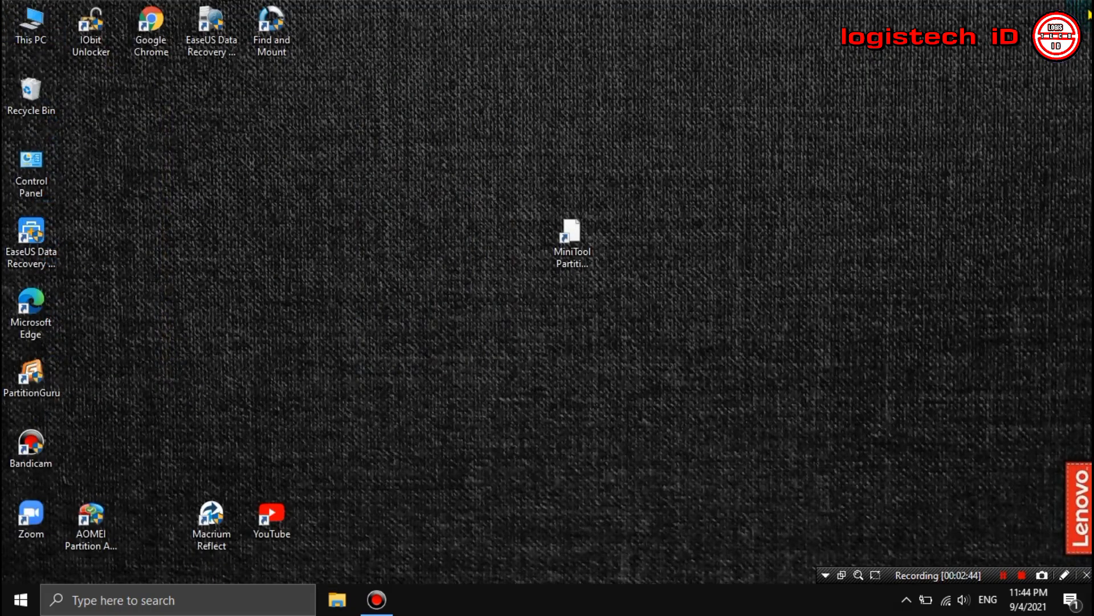
# Restart the Windows Explorer process from Task Manager, and close Task Manager.
pyautogui.rightClick(652, 609)
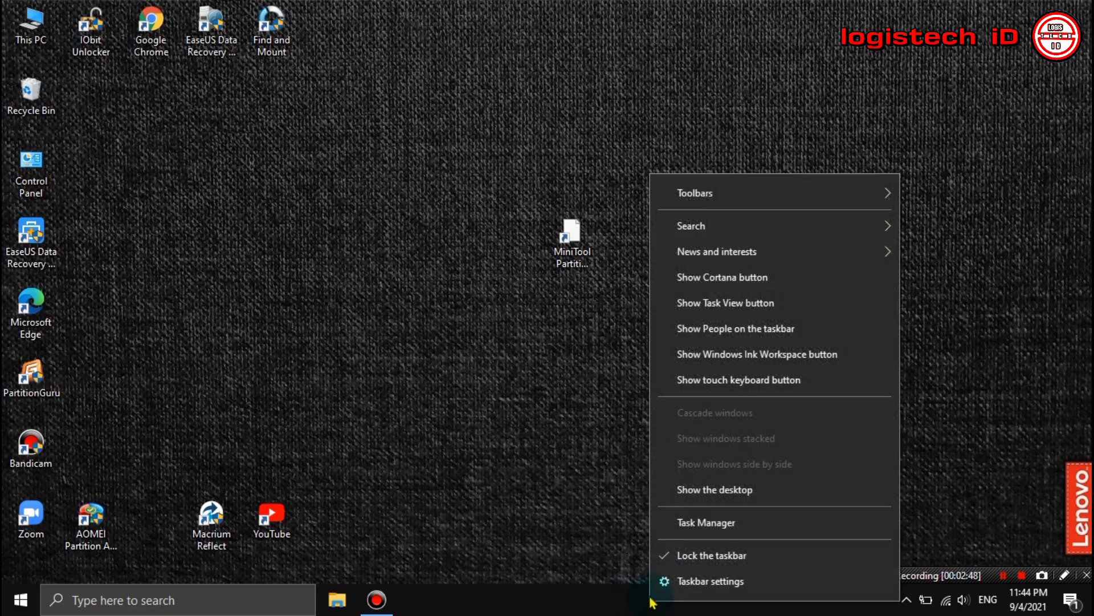
pyautogui.click(745, 528)
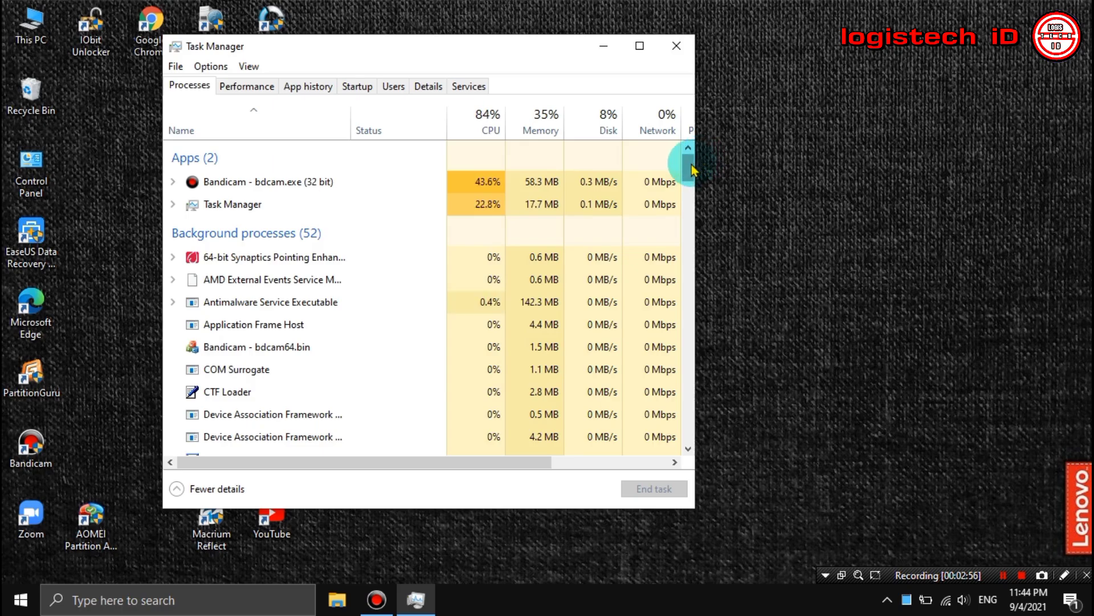
pyautogui.moveTo(501, 36); pyautogui.dragTo(640, 34)
pyautogui.moveTo(686, 164); pyautogui.dragTo(686, 440)
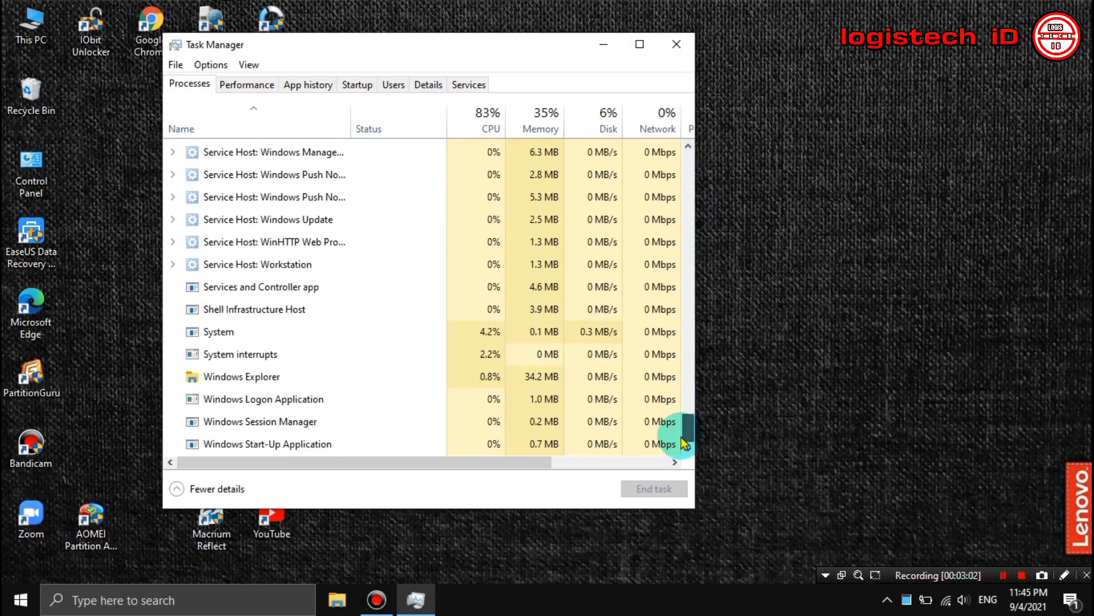
pyautogui.click(311, 381)
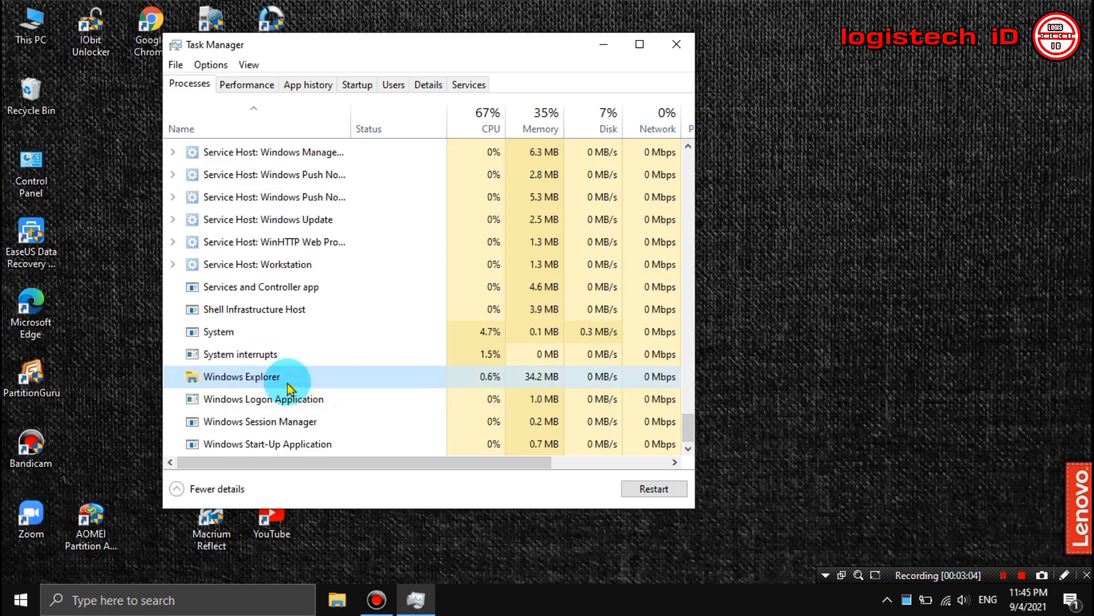
pyautogui.click(665, 494)
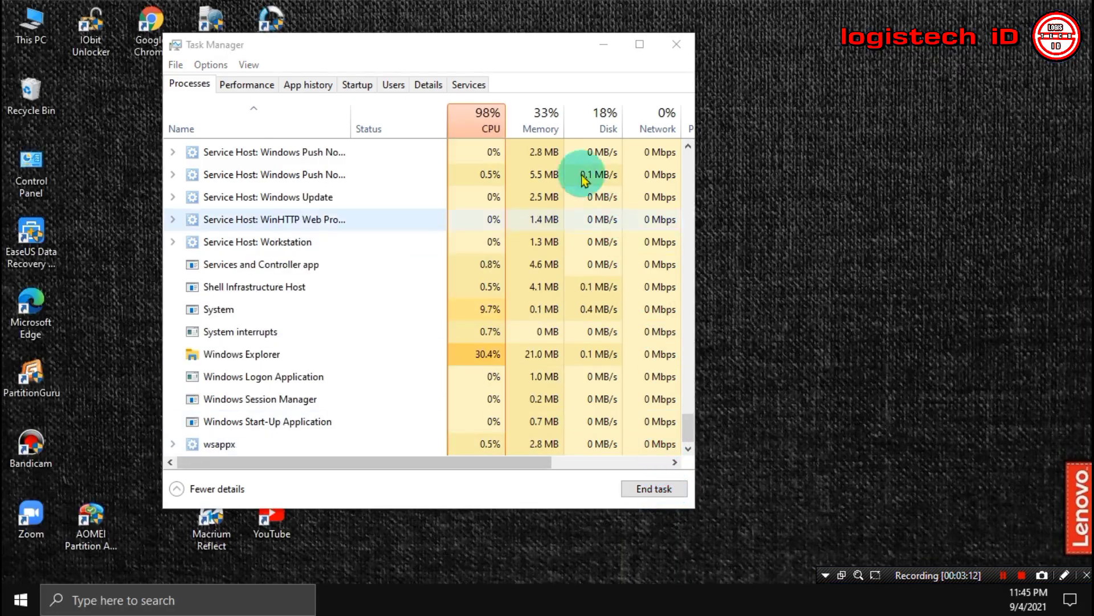
pyautogui.click(671, 50)
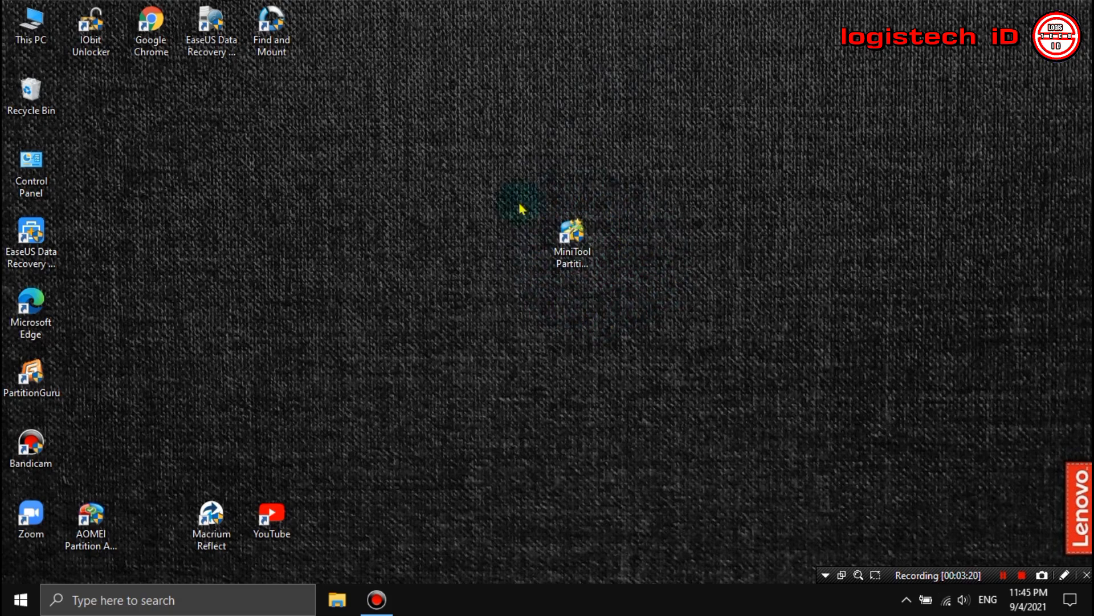
pyautogui.moveTo(539, 196); pyautogui.dragTo(641, 303)
pyautogui.click(687, 237)
pyautogui.click(581, 259)
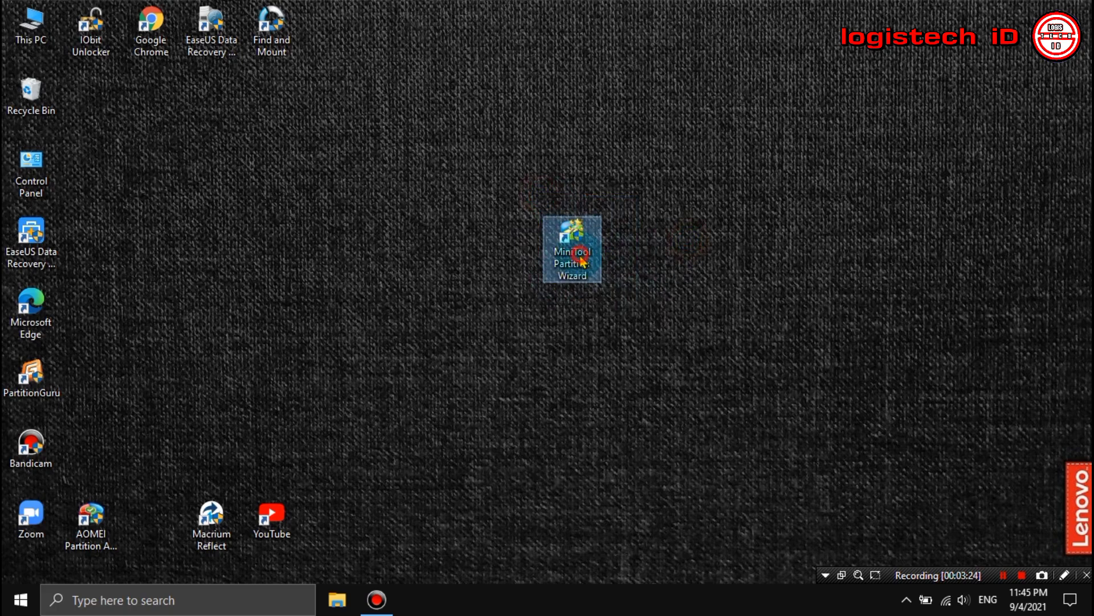
pyautogui.click(545, 183)
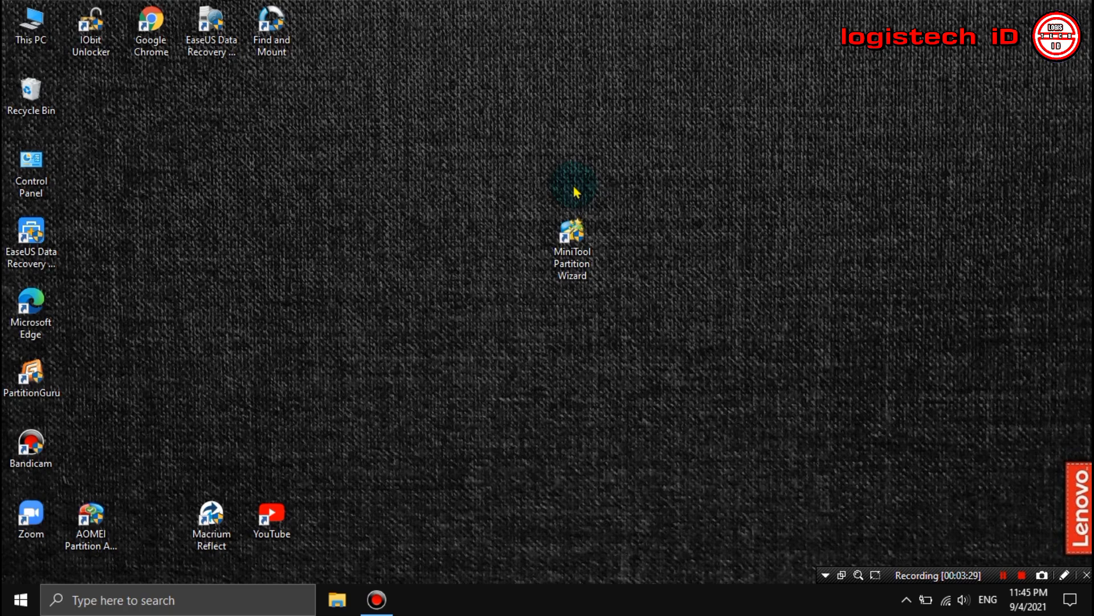
pyautogui.rightClick(368, 231)
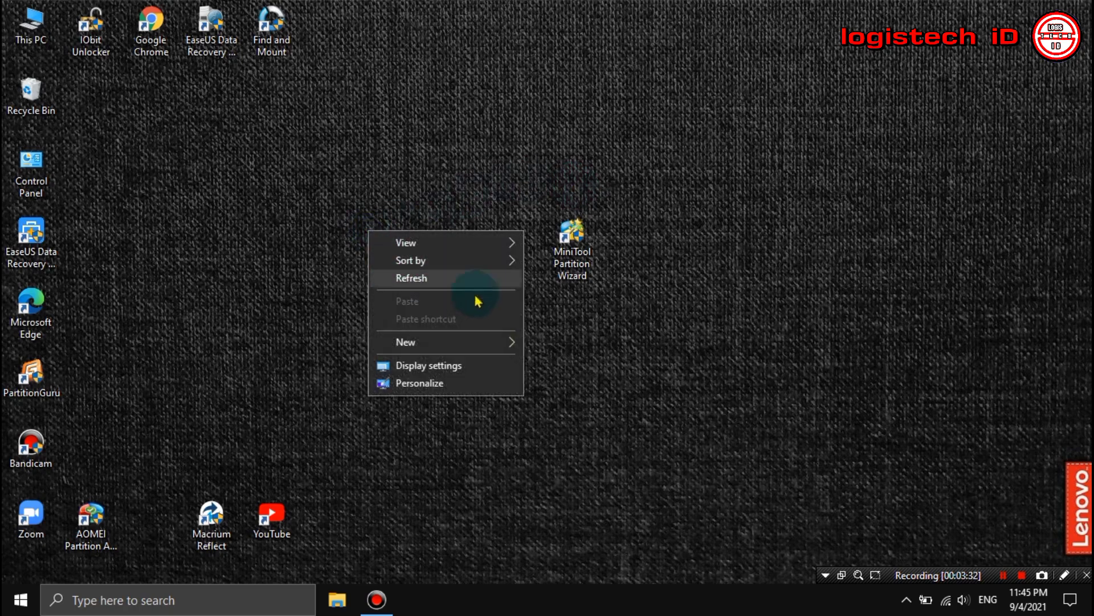
pyautogui.click(509, 186)
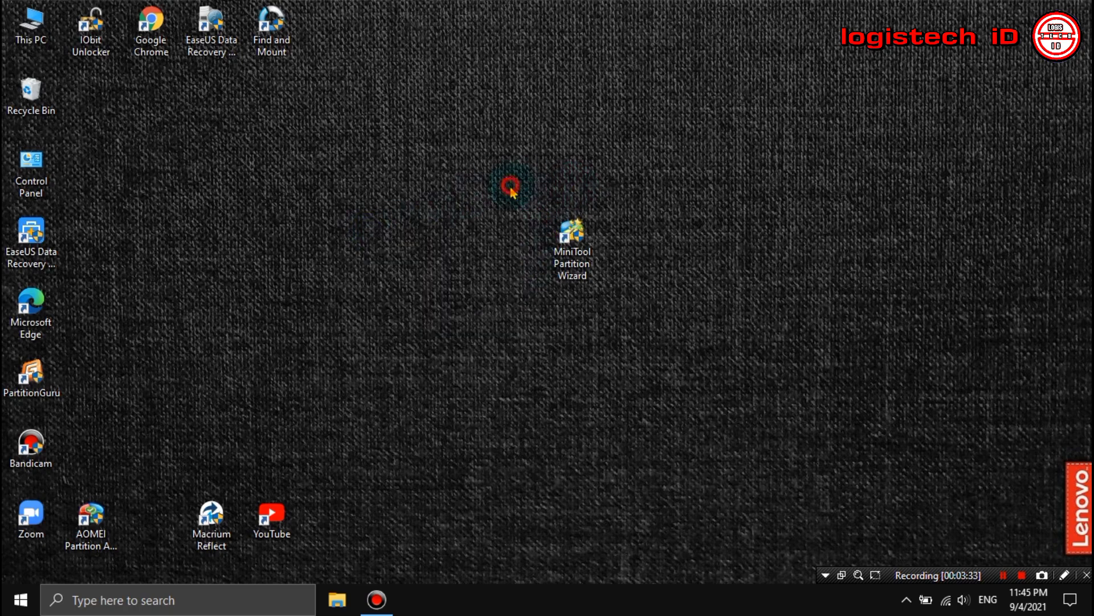
pyautogui.rightClick(527, 154)
pyautogui.click(415, 152)
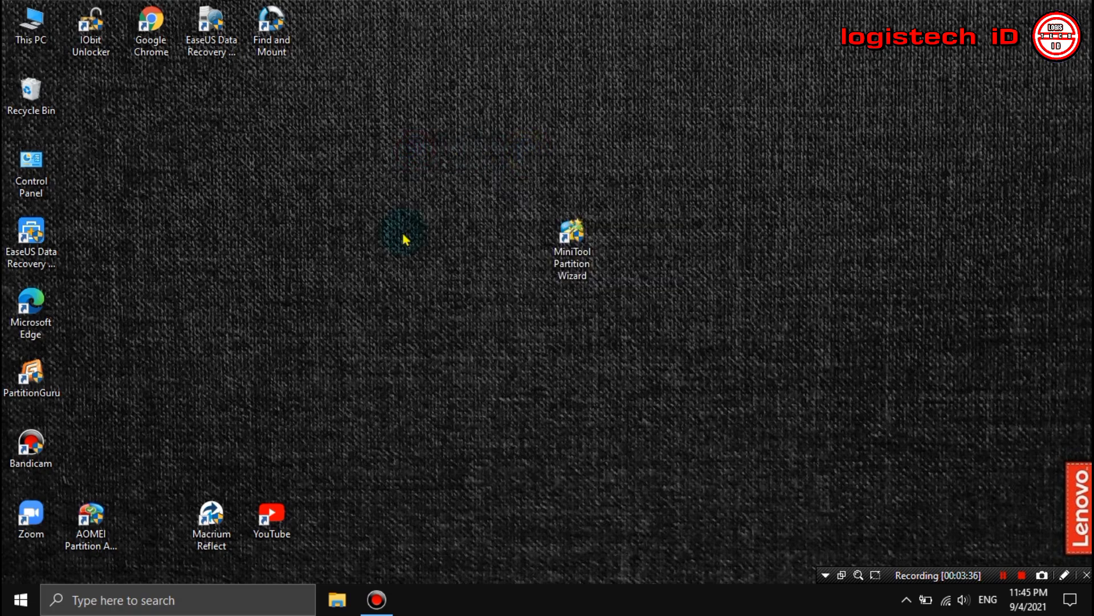